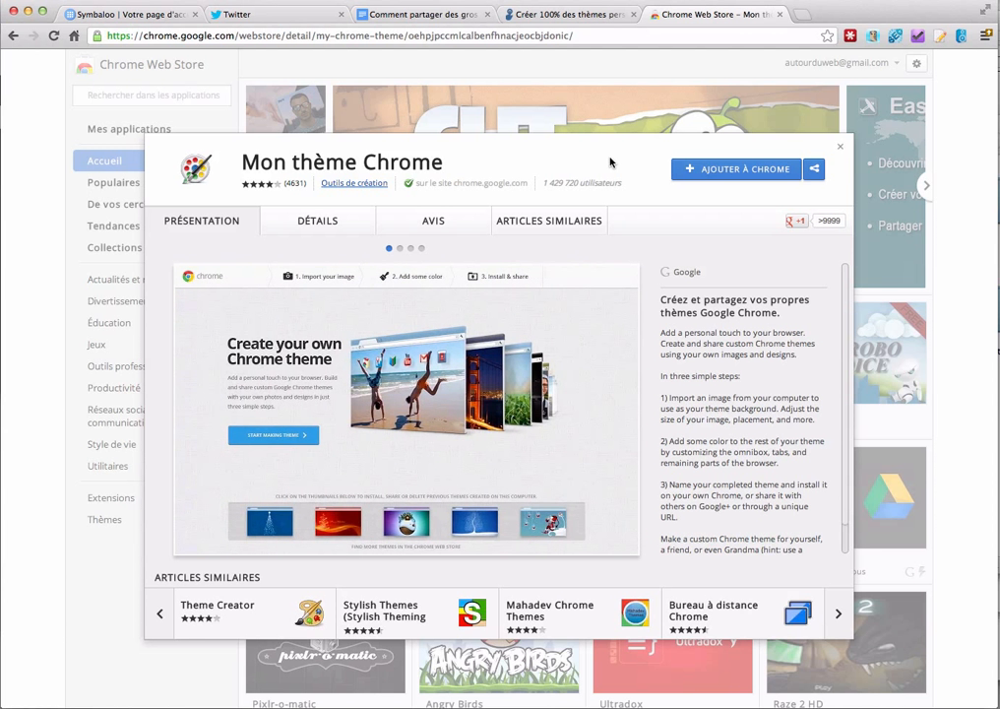
Step: Install the Mon thème Chrome app from the Chrome Web Store and open it
left_click(760, 169)
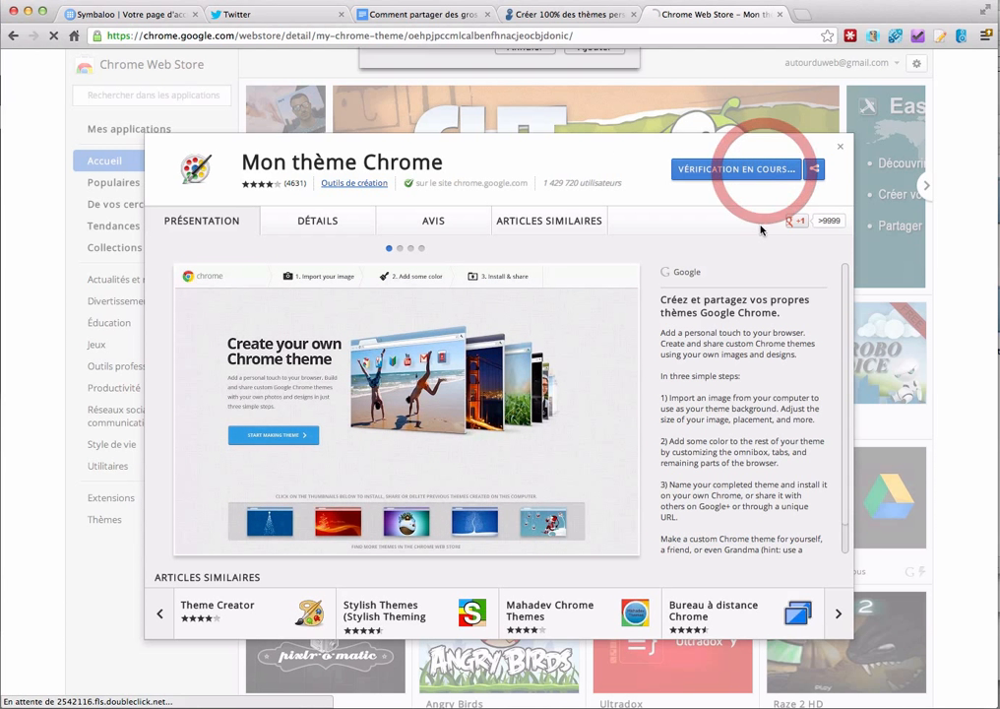
left_click(593, 169)
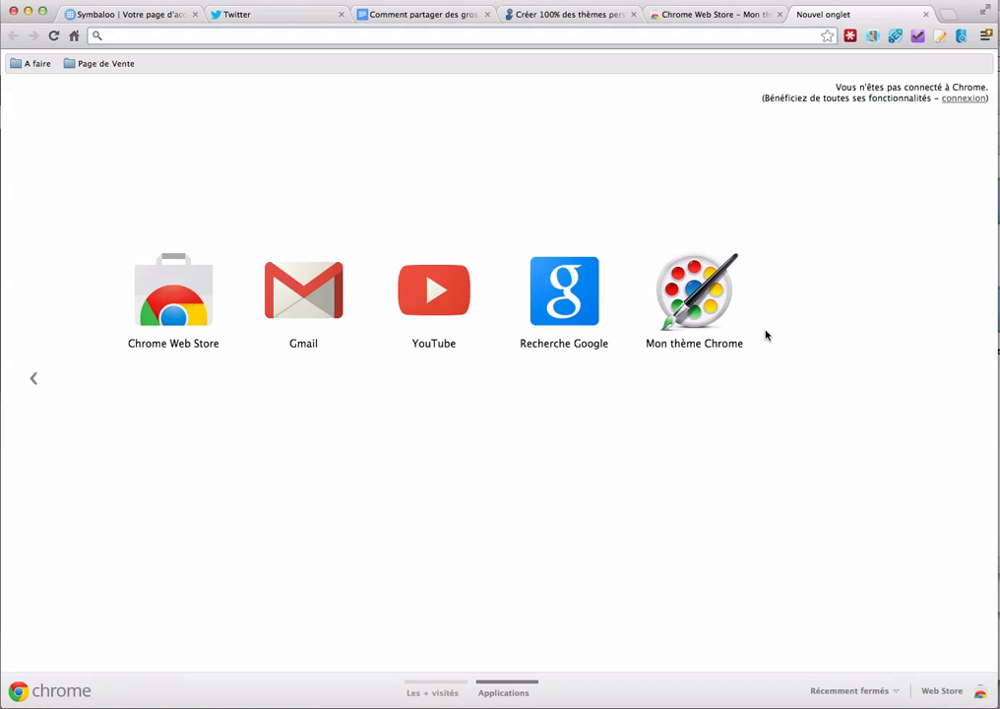
left_click(703, 293)
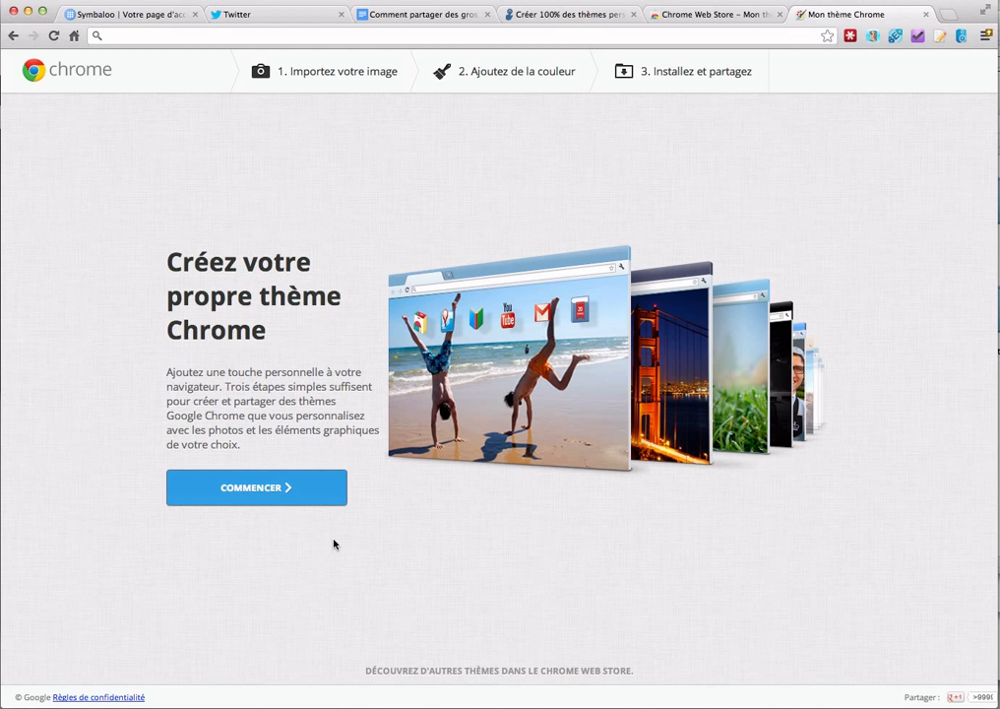
Step: Start creating a theme and import the penguin picture as its background image
left_click(276, 496)
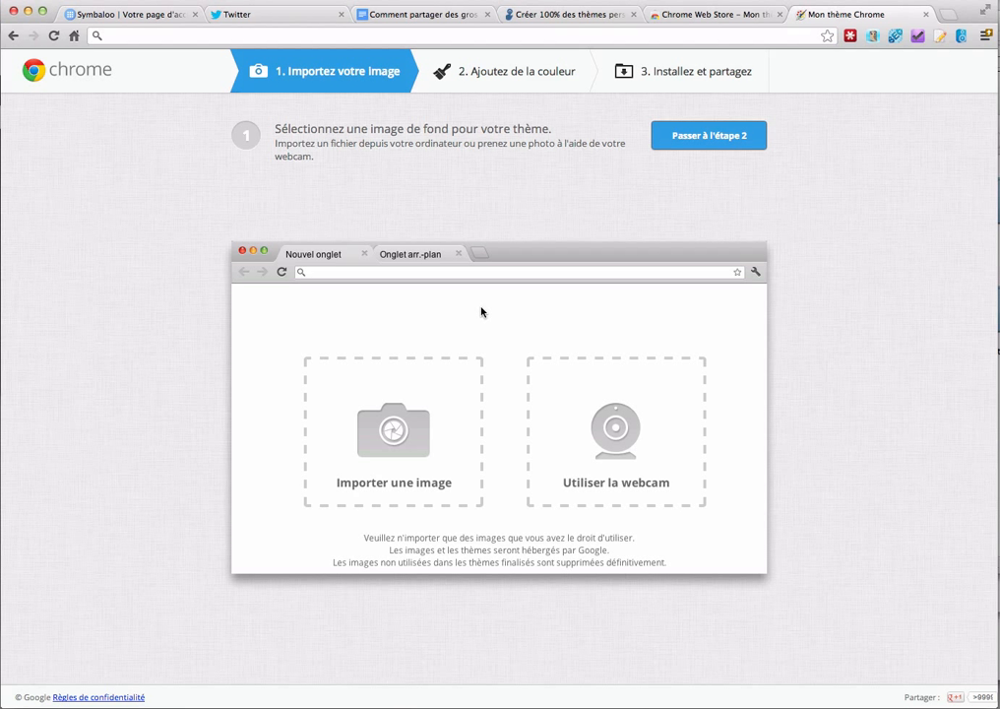
mouse_move(610, 425)
left_click_drag(996, 359, 347, 421)
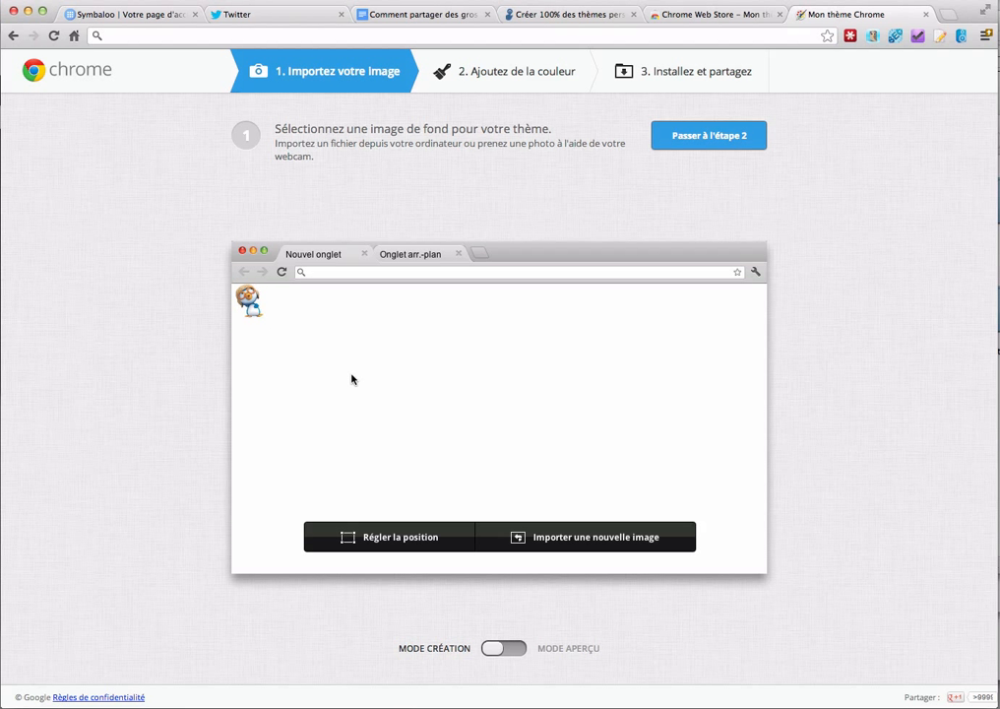
Step: Fit the background image to the screen, trying the left and right alignments before centring it
left_click(382, 542)
left_click(511, 330)
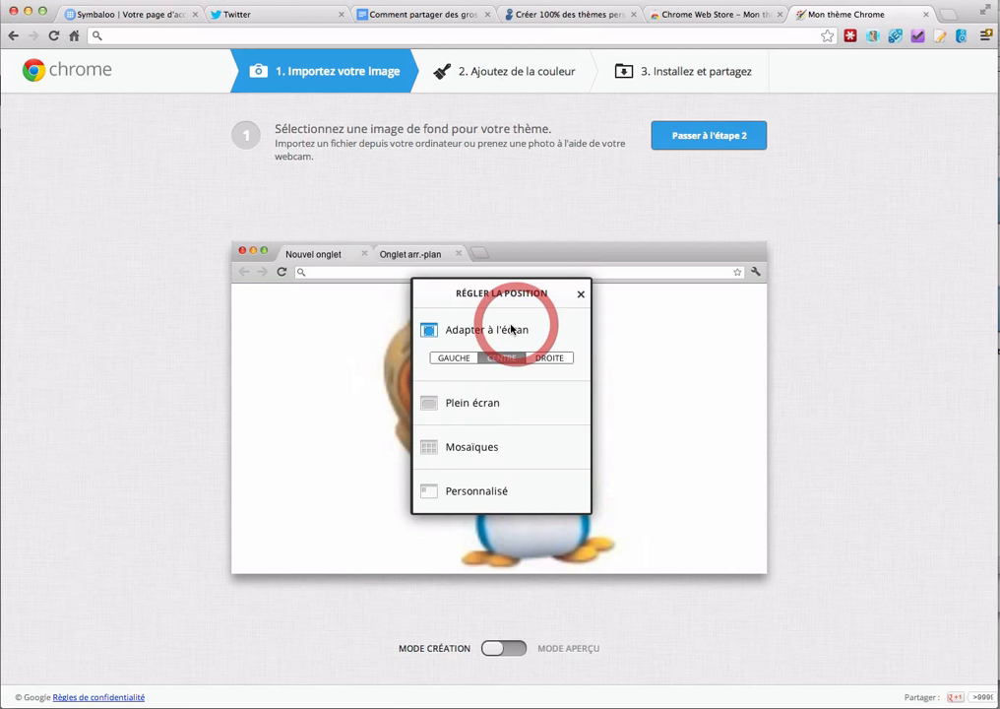
left_click(456, 358)
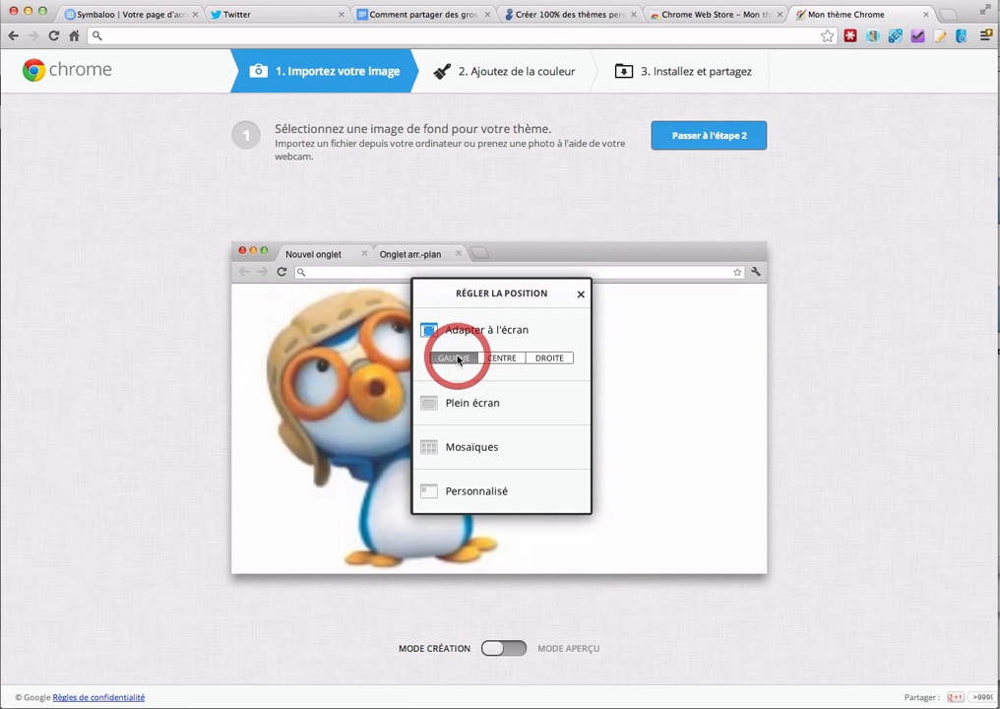
left_click(543, 357)
left_click(512, 358)
Step: Try the full-screen and mosaic layouts for the background image, with different starting cells for the mosaic
left_click(487, 402)
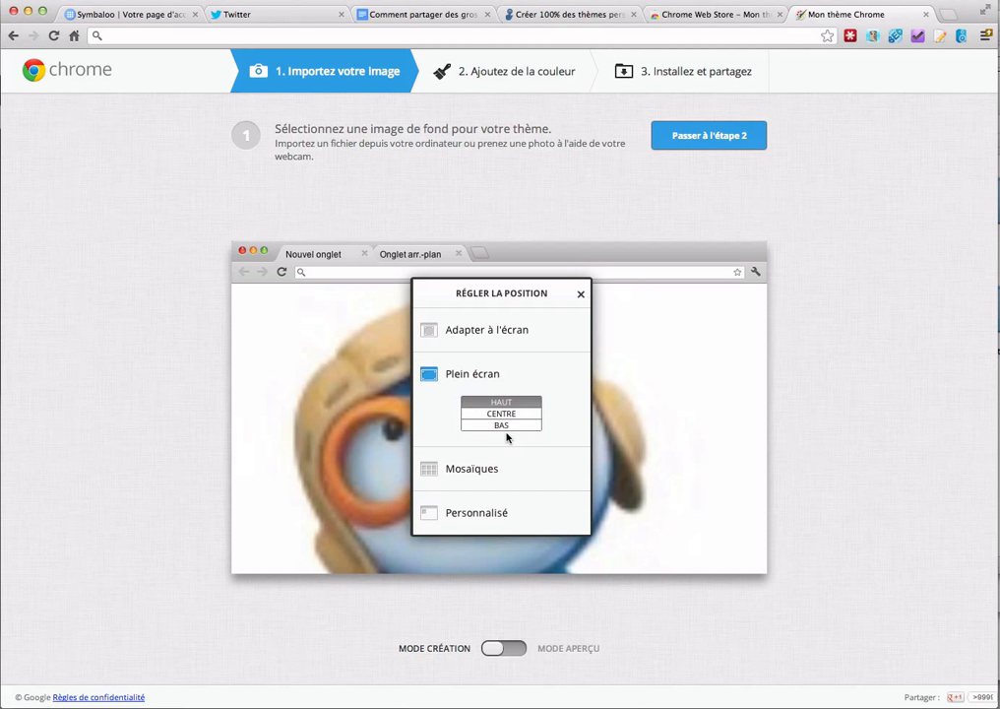
left_click(492, 467)
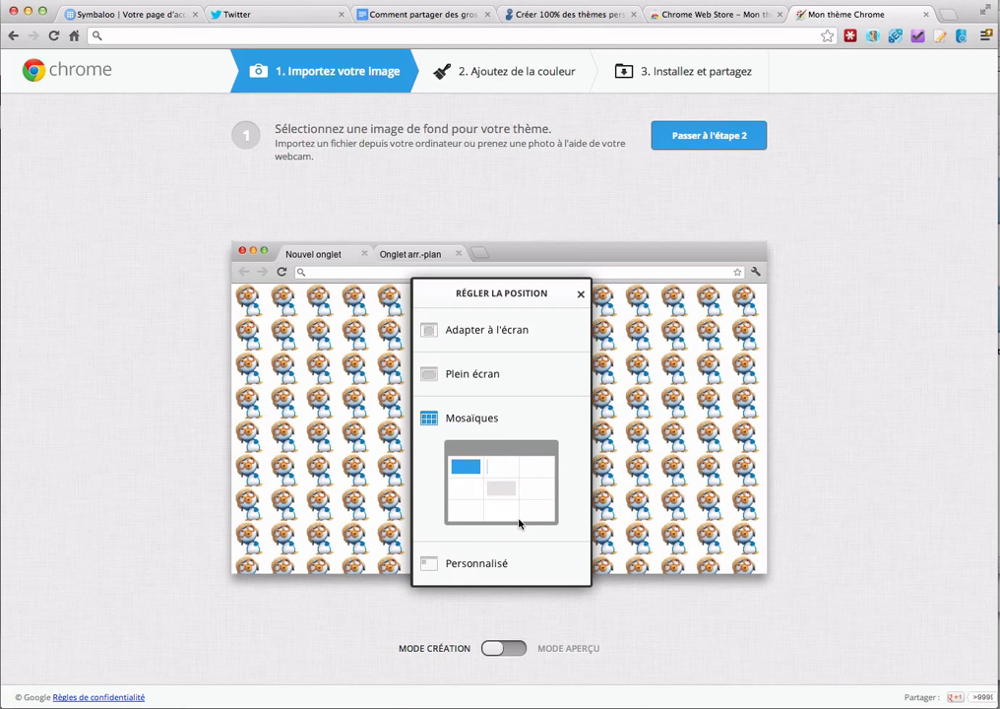
left_click(540, 488)
left_click(538, 466)
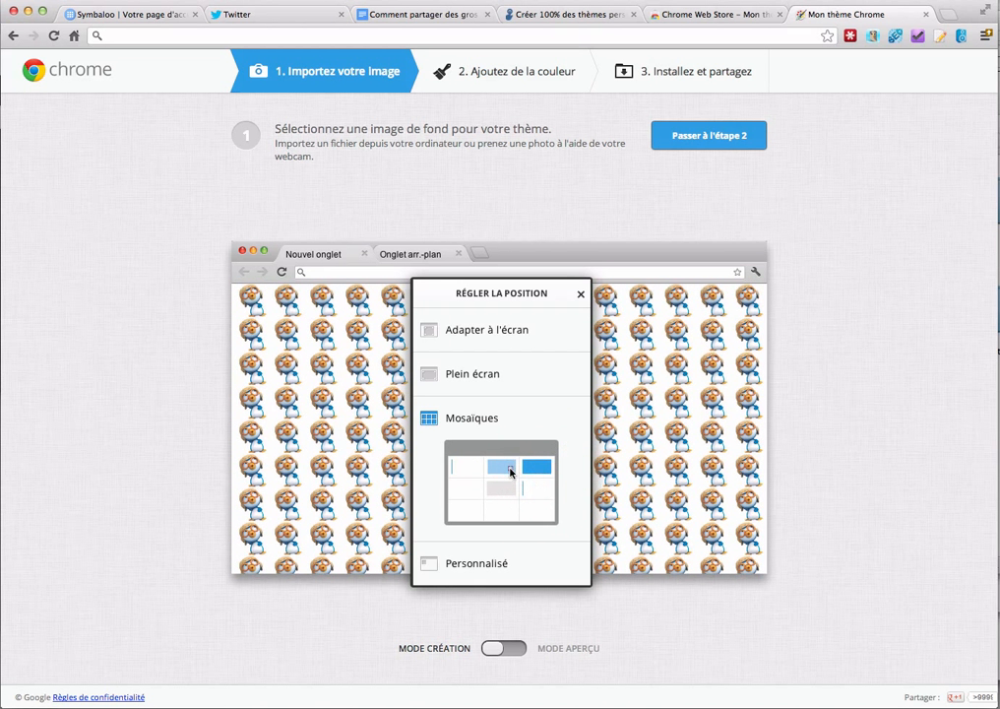
Step: Try the Personnalisé layout for the background image, placing it in several cells of the position grid
left_click(478, 565)
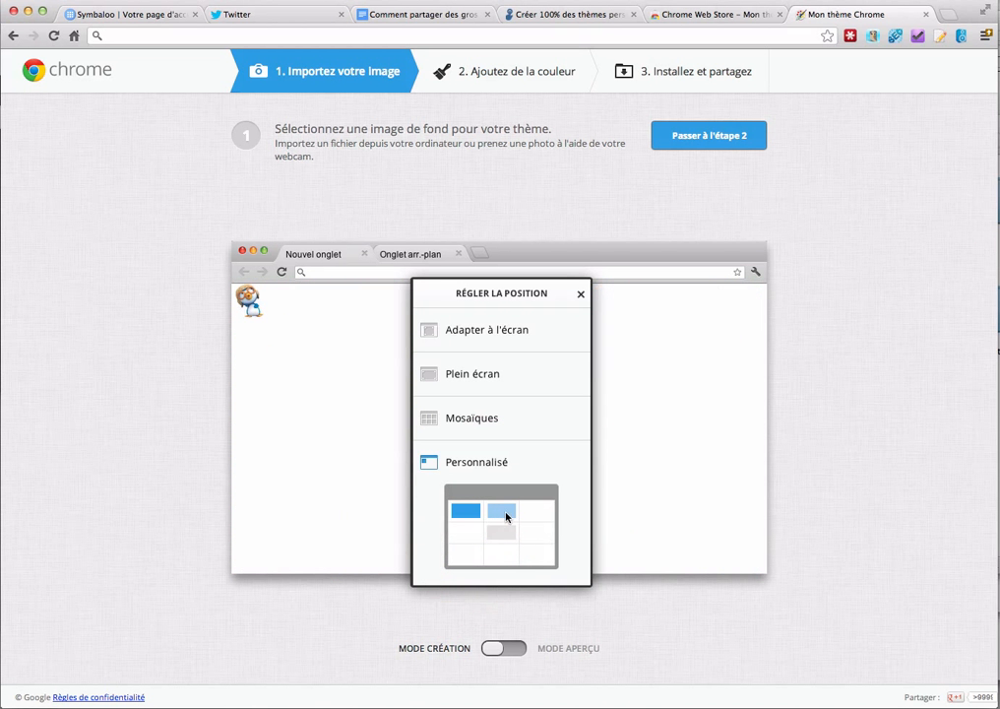
left_click(505, 532)
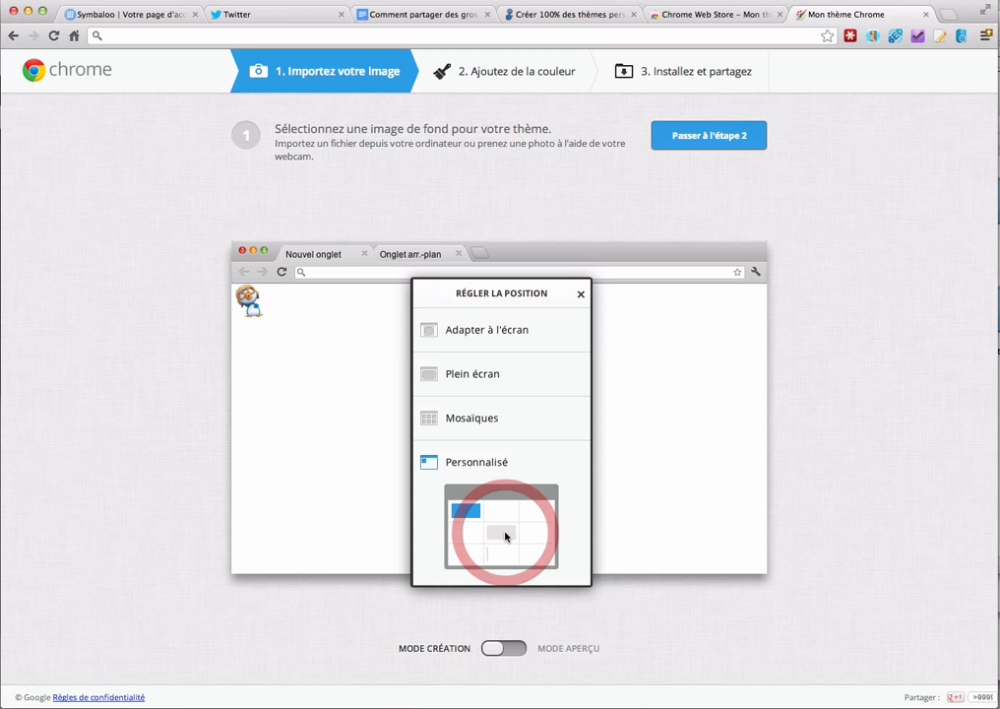
left_click(543, 532)
left_click(501, 510)
left_click(461, 510)
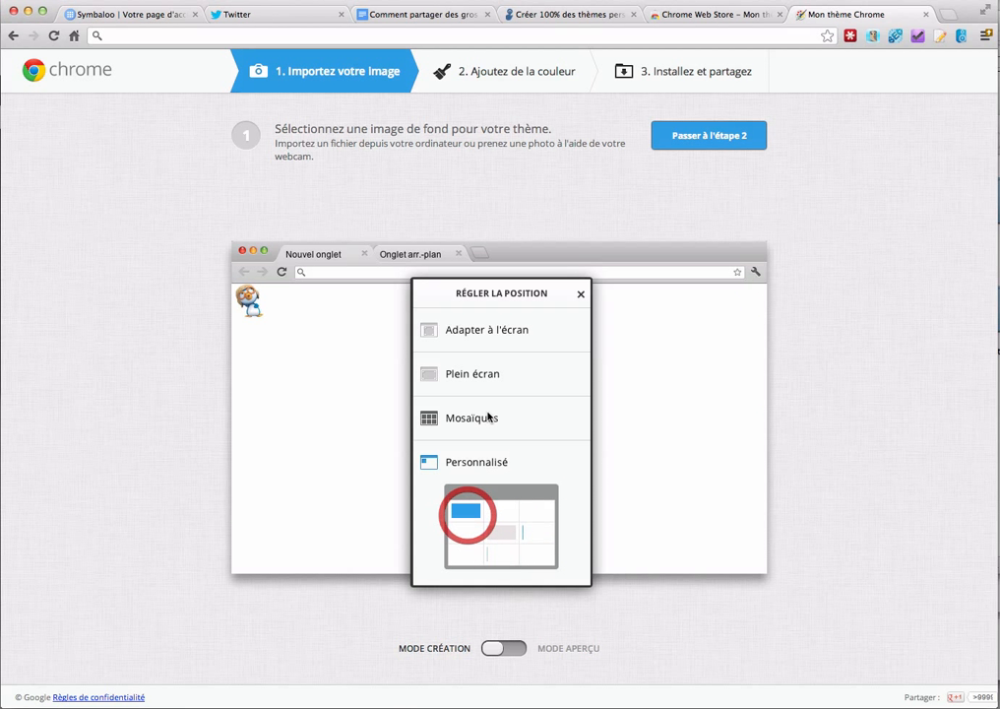
Step: Set the background image to Adapter à l'écran with centre alignment and proceed to the colour stage
left_click(489, 337)
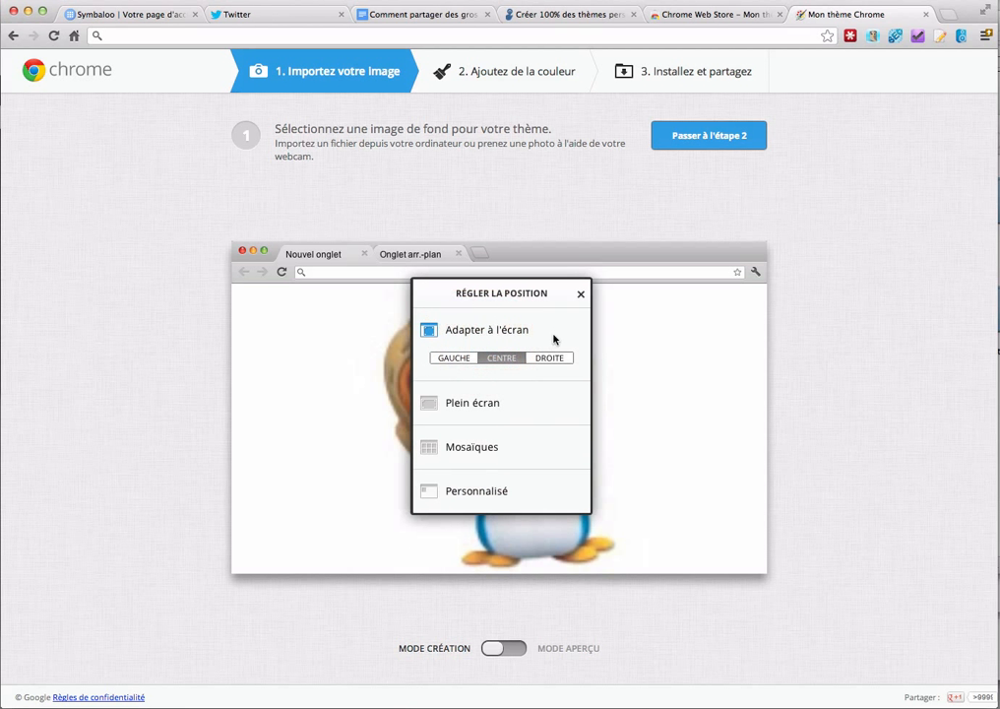
left_click(583, 293)
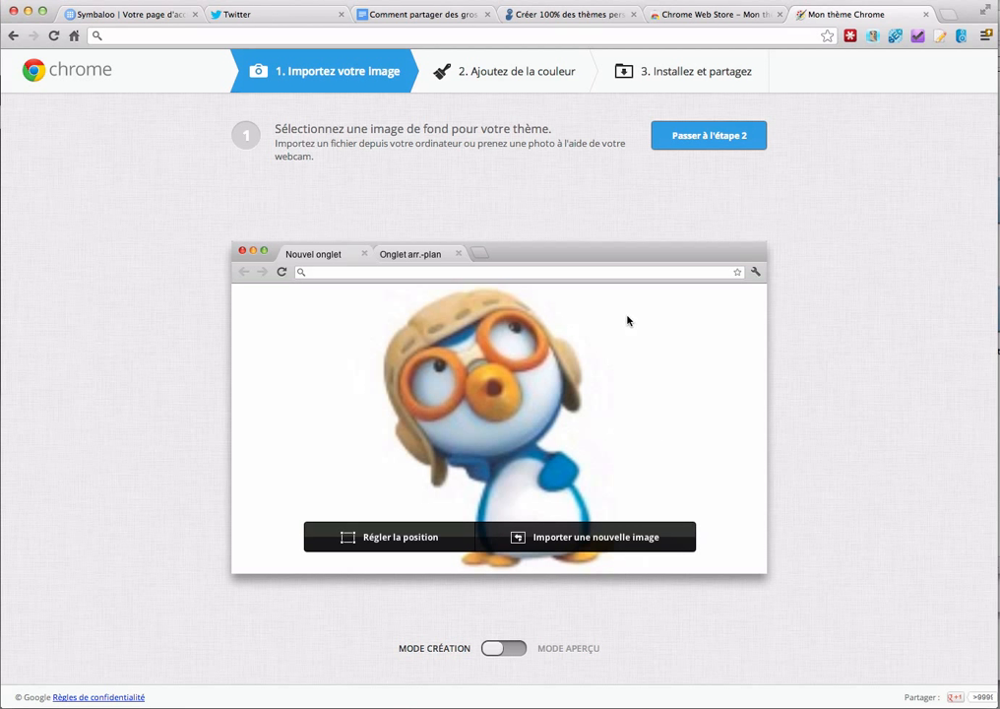
left_click(717, 134)
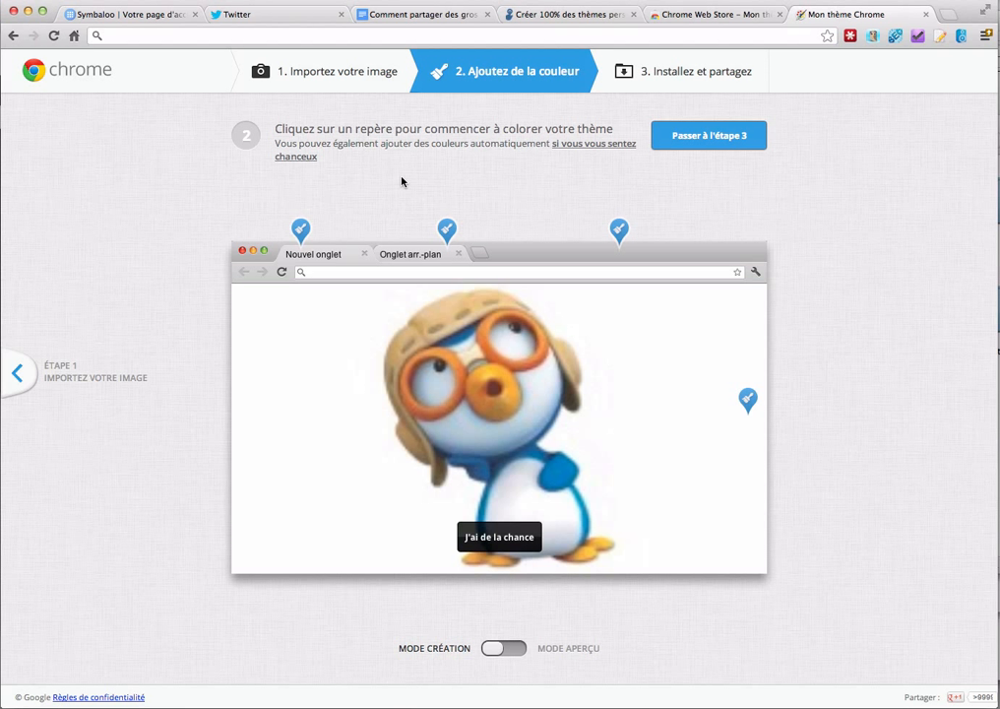
Step: Colour the theme's toolbar light blue
left_click(305, 232)
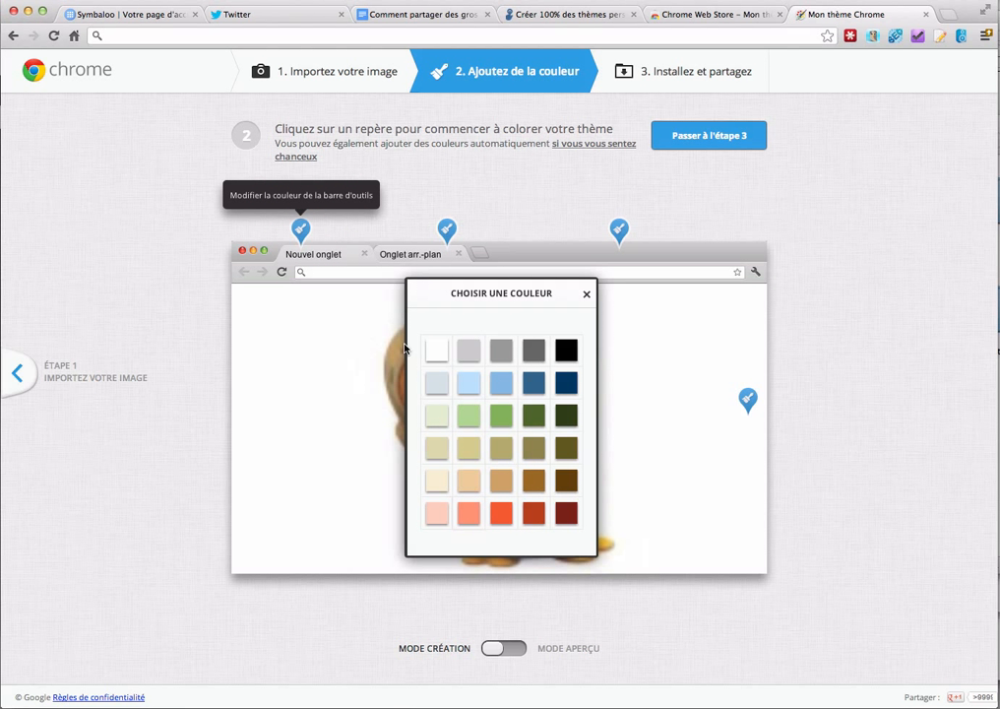
left_click(469, 382)
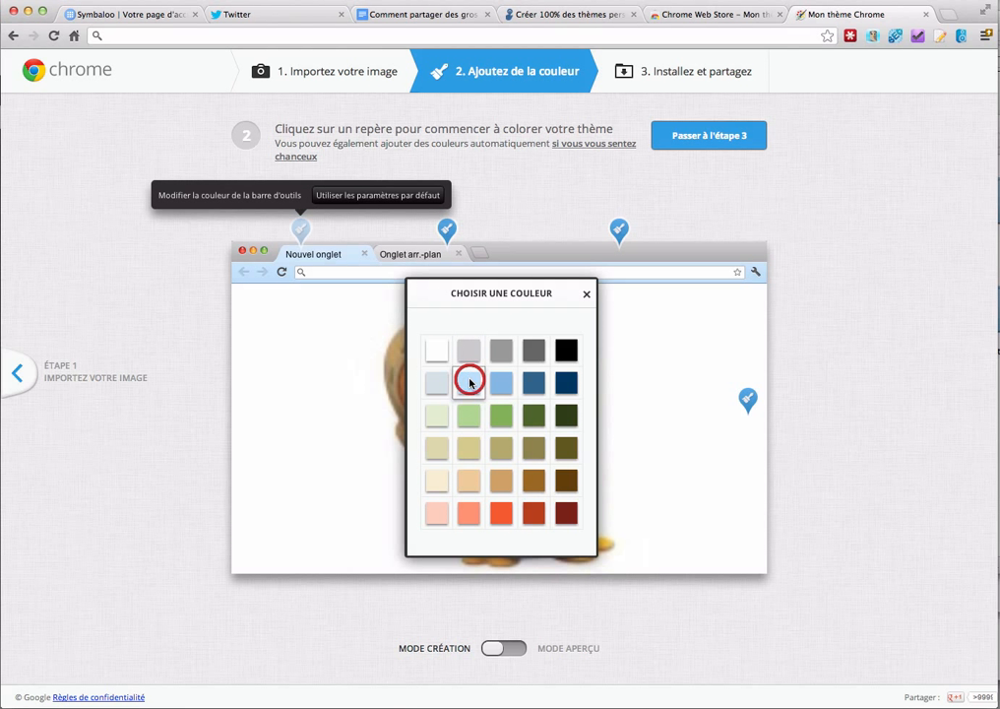
left_click(587, 294)
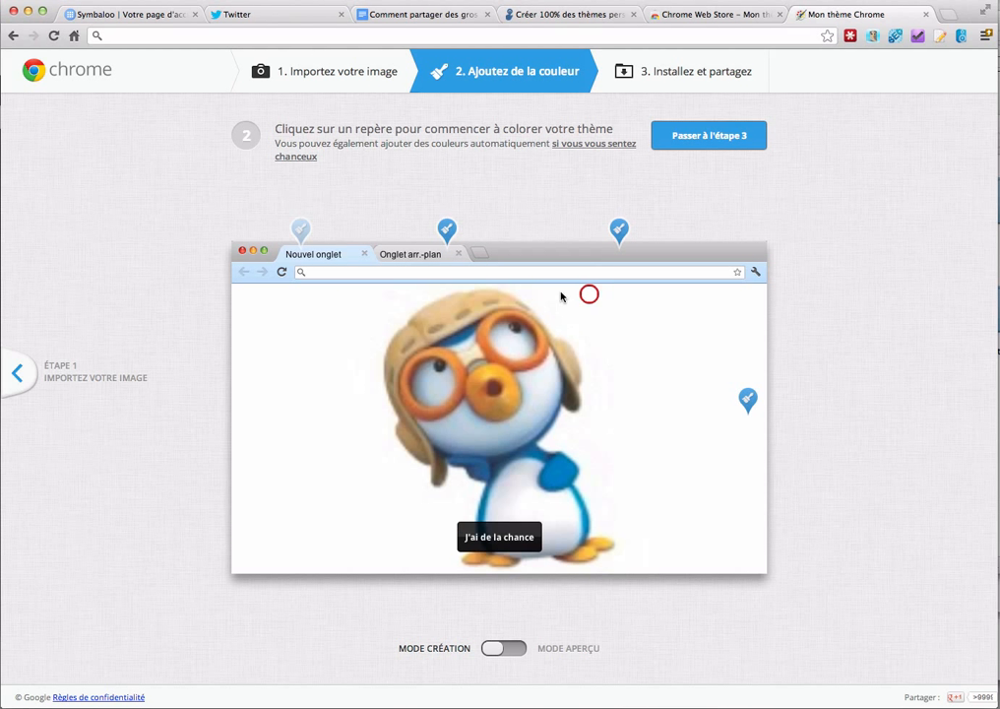
Step: Colour the background tab medium-dark blue, the shade just before the darkest blue
left_click(447, 228)
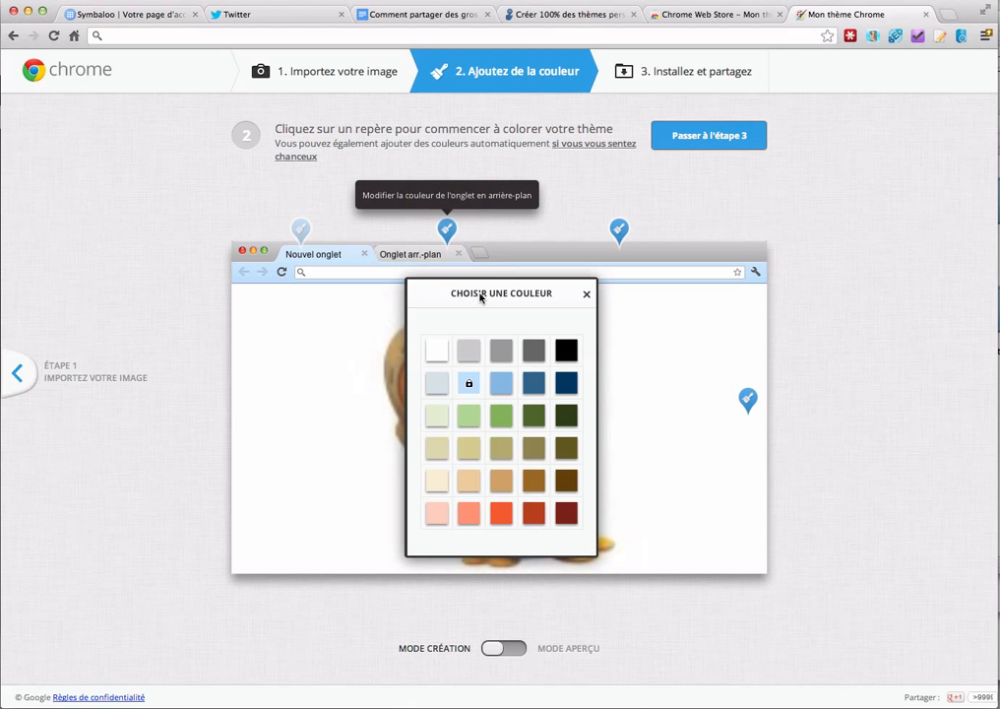
left_click(533, 382)
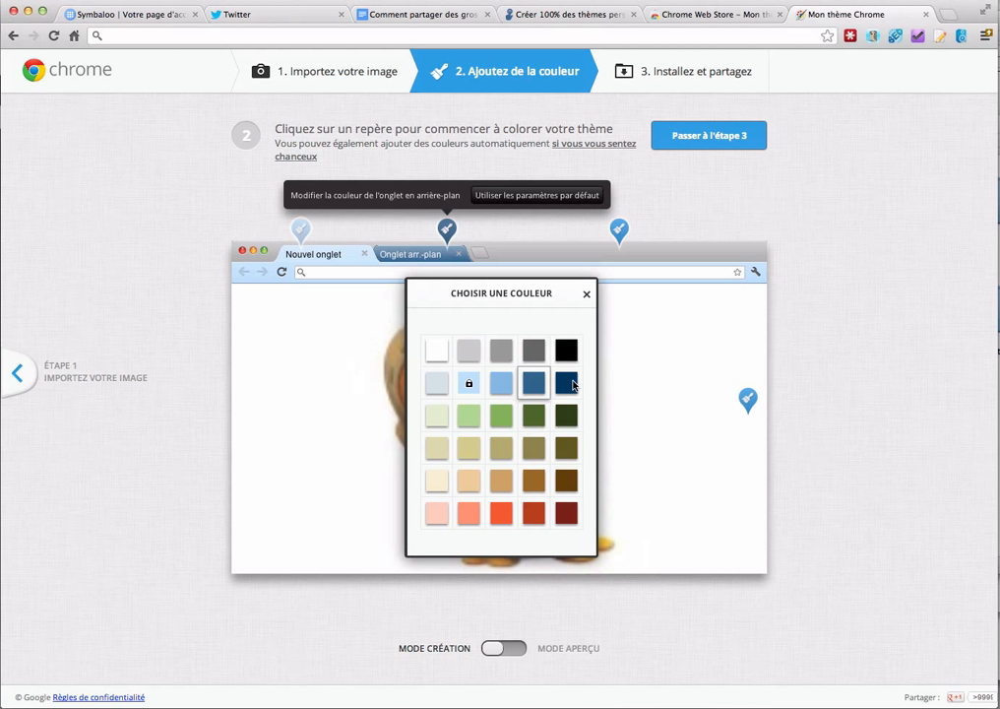
left_click(587, 295)
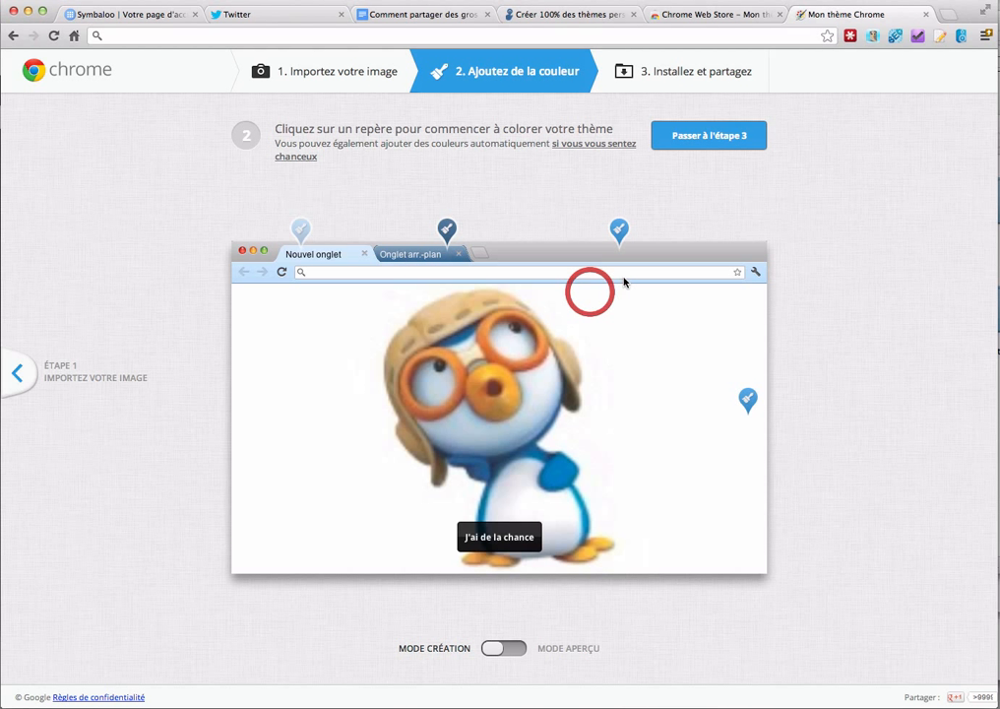
Step: Colour the theme's window frame dark grey
left_click(618, 231)
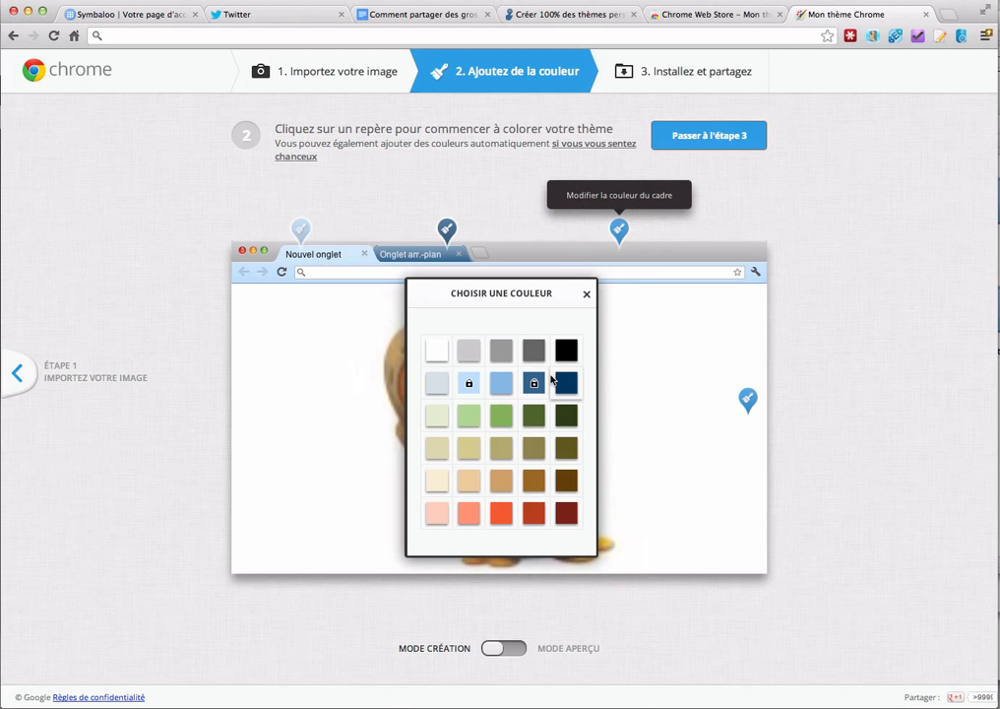
left_click(534, 352)
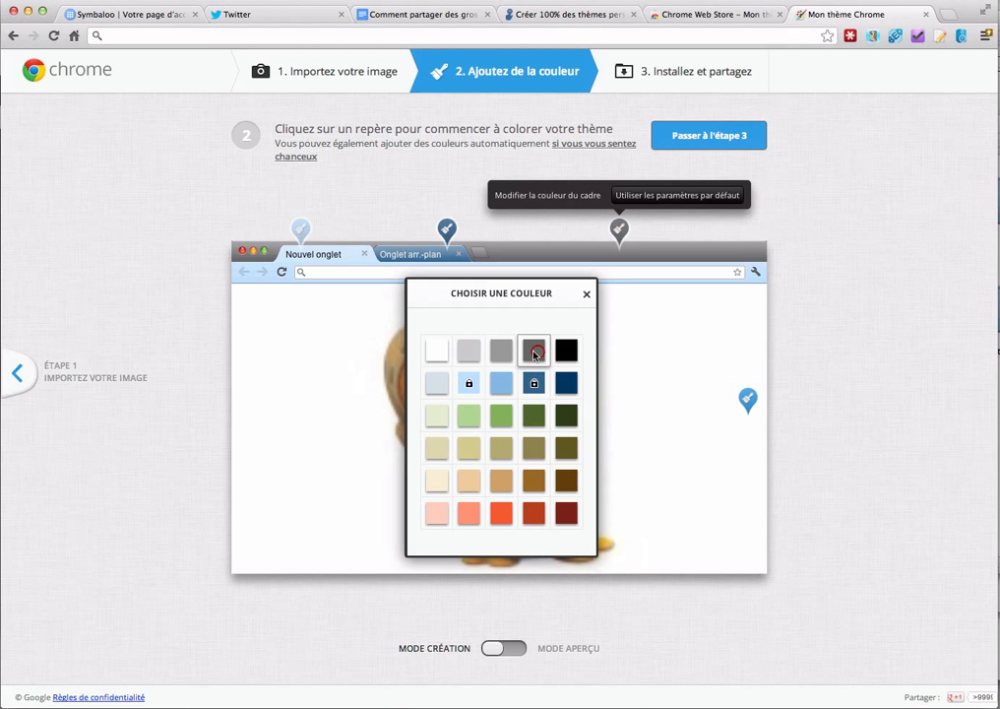
left_click(586, 297)
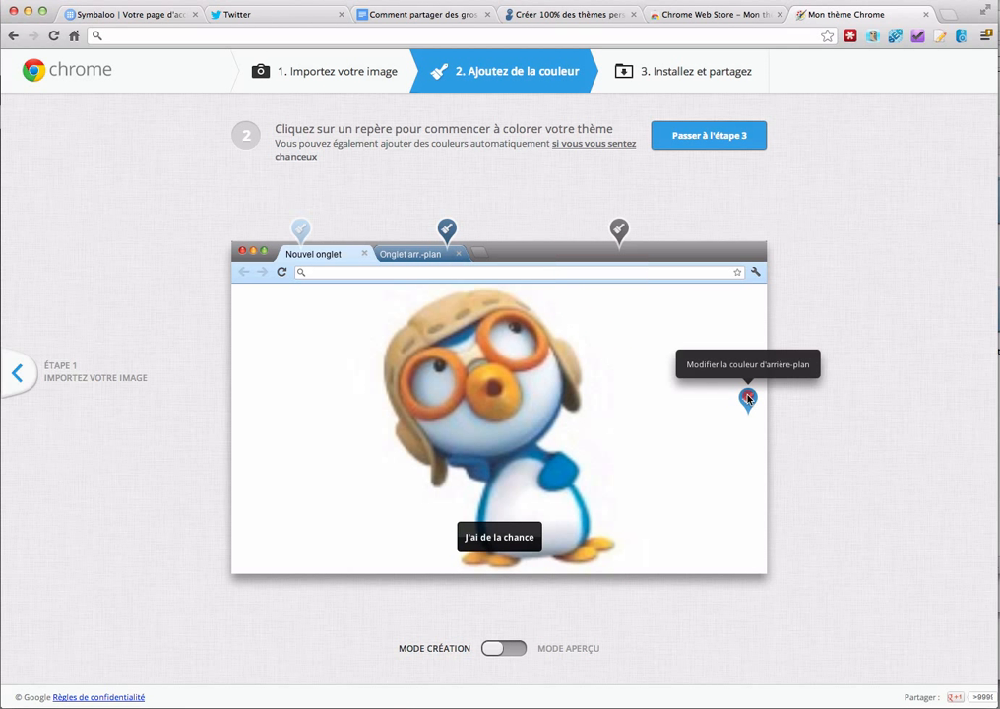
Step: Set the page background colour to light grey after trying light blue and pale blue-grey
left_click(748, 398)
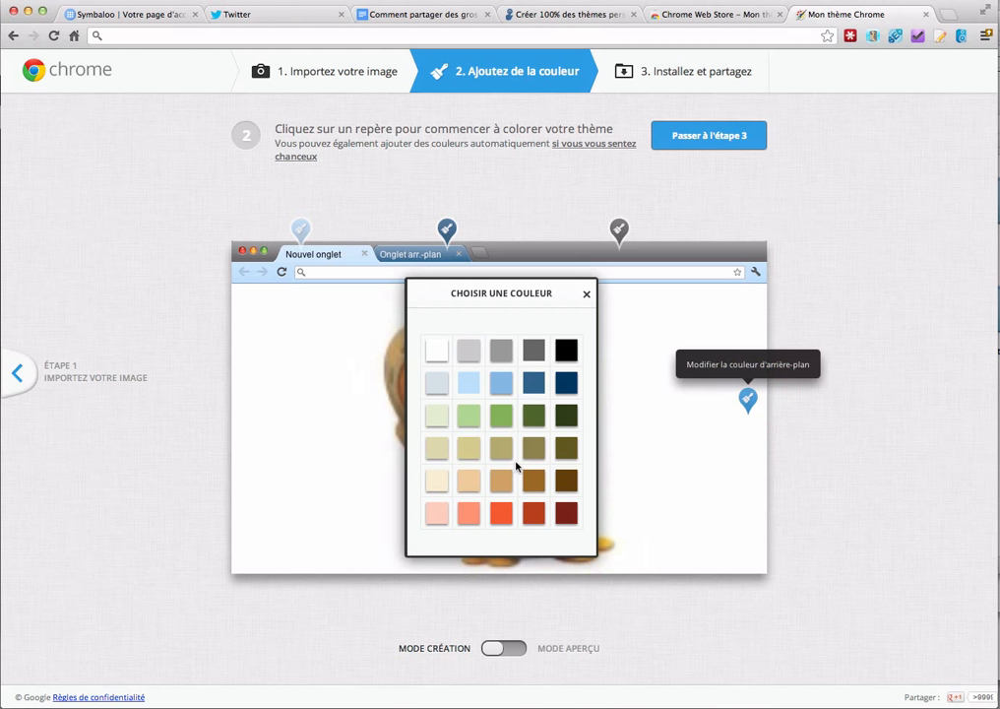
left_click(462, 383)
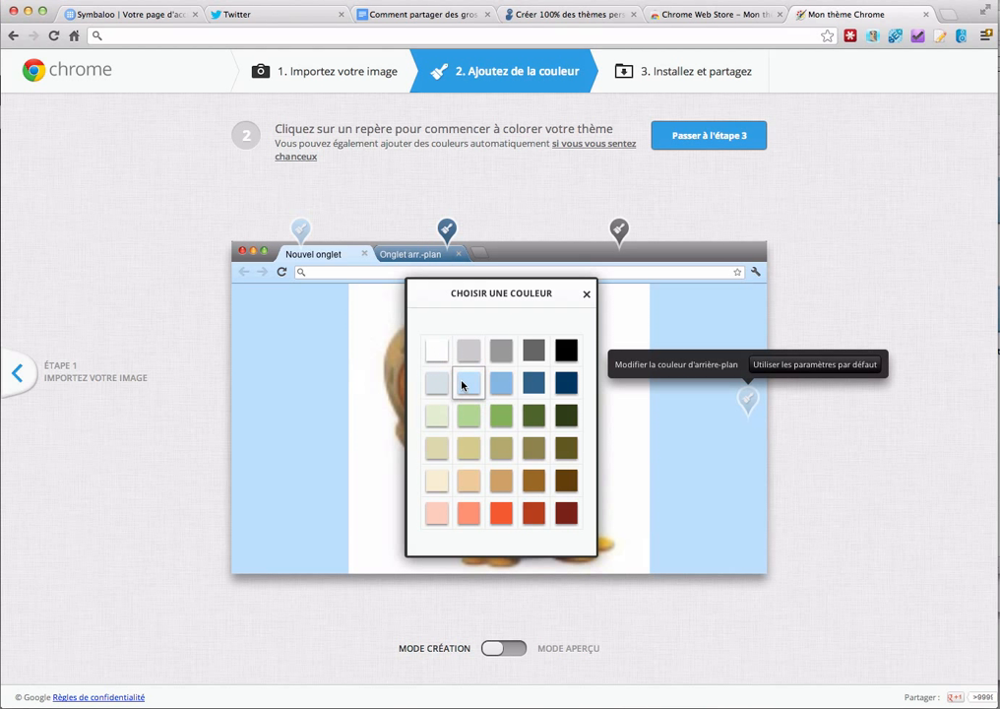
left_click(441, 384)
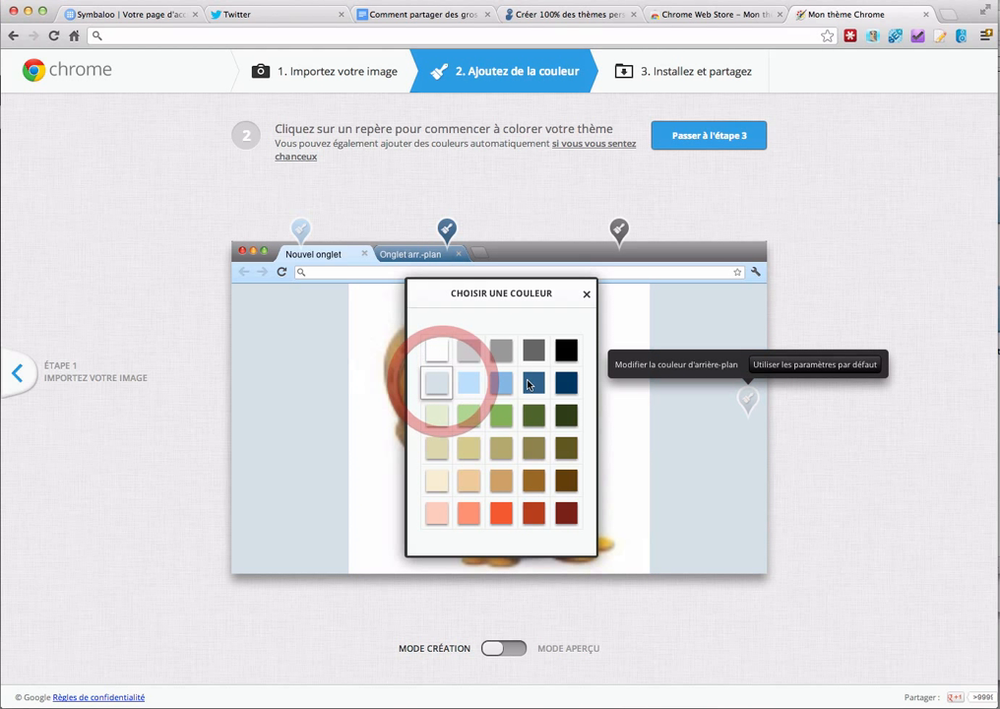
left_click(469, 350)
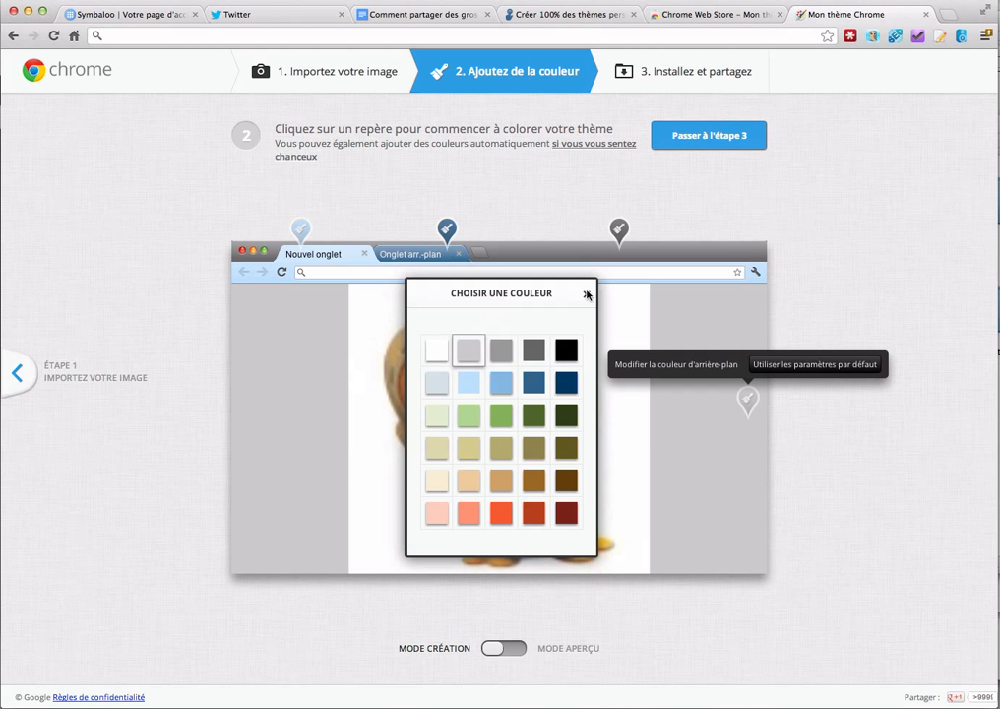
left_click(588, 293)
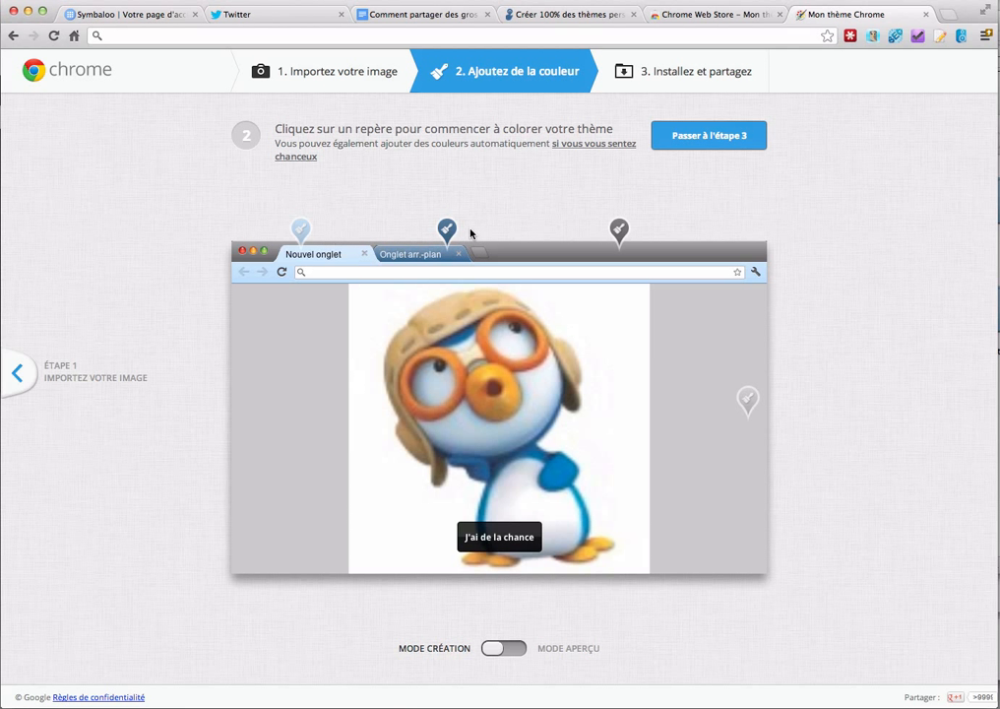
left_click(618, 228)
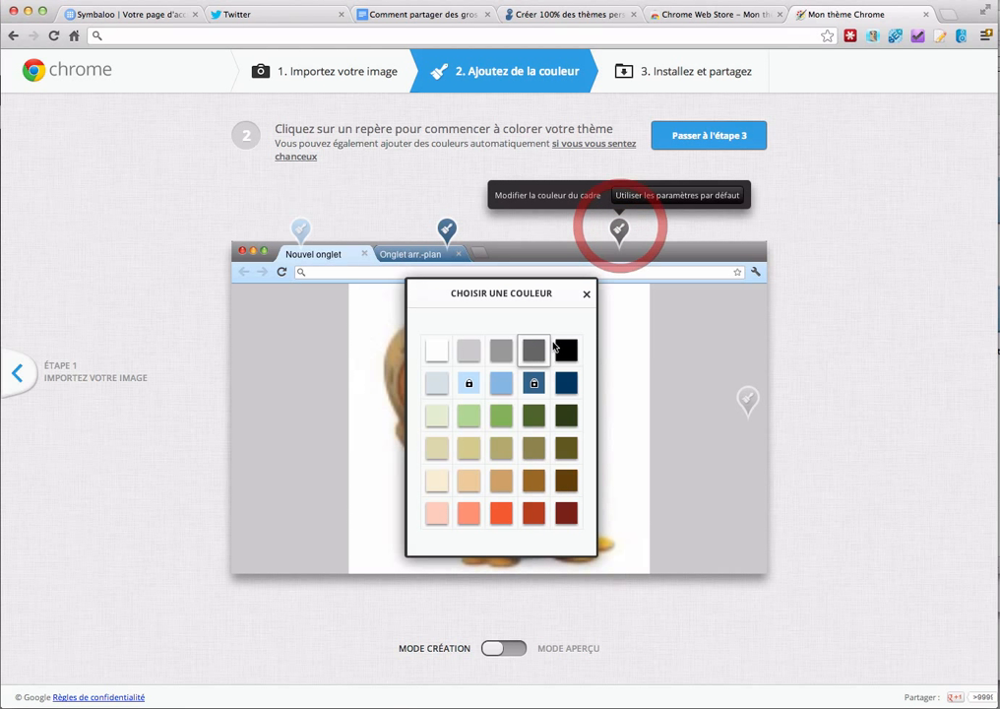
left_click(509, 543)
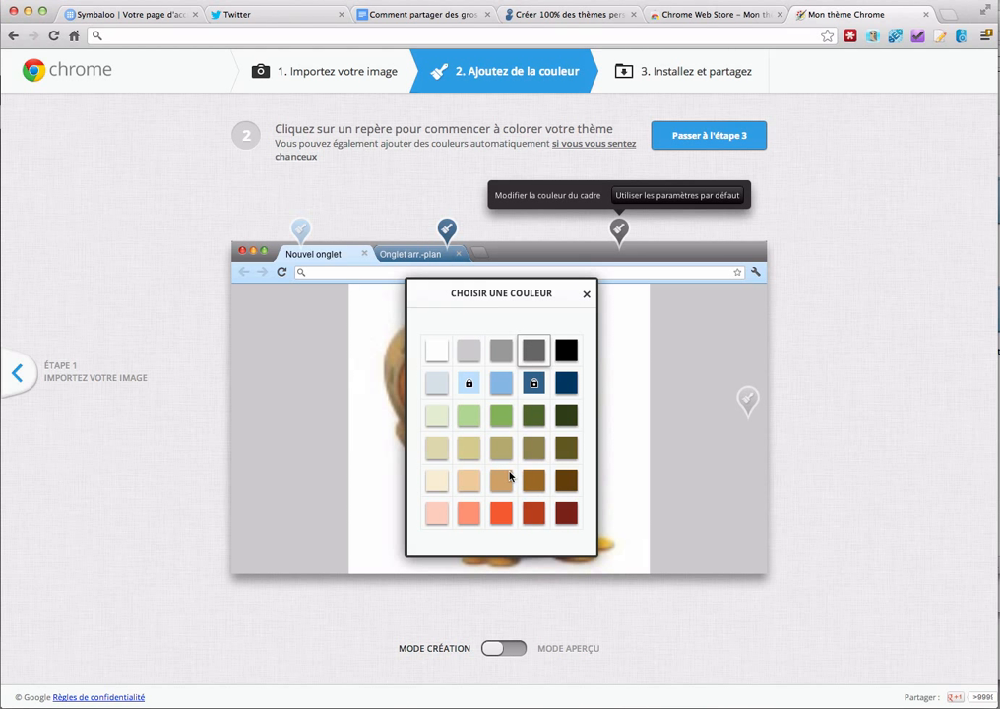
left_click(586, 294)
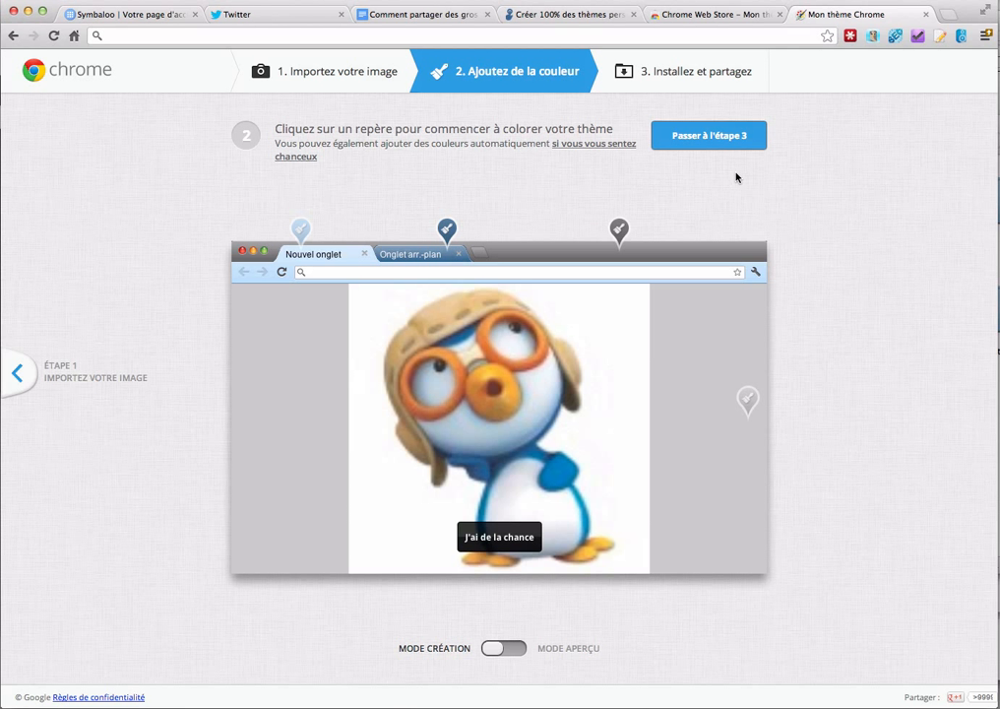
Step: Proceed to the install-and-share stage and name the theme "Thème Autour du Tuto"
left_click(713, 137)
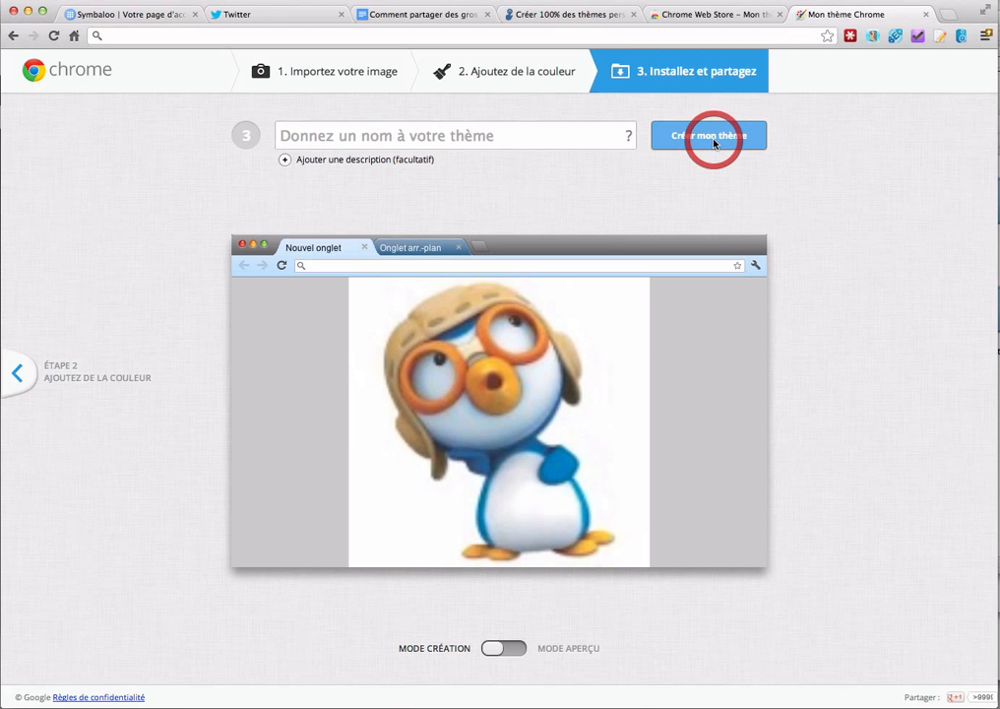
left_click(535, 141)
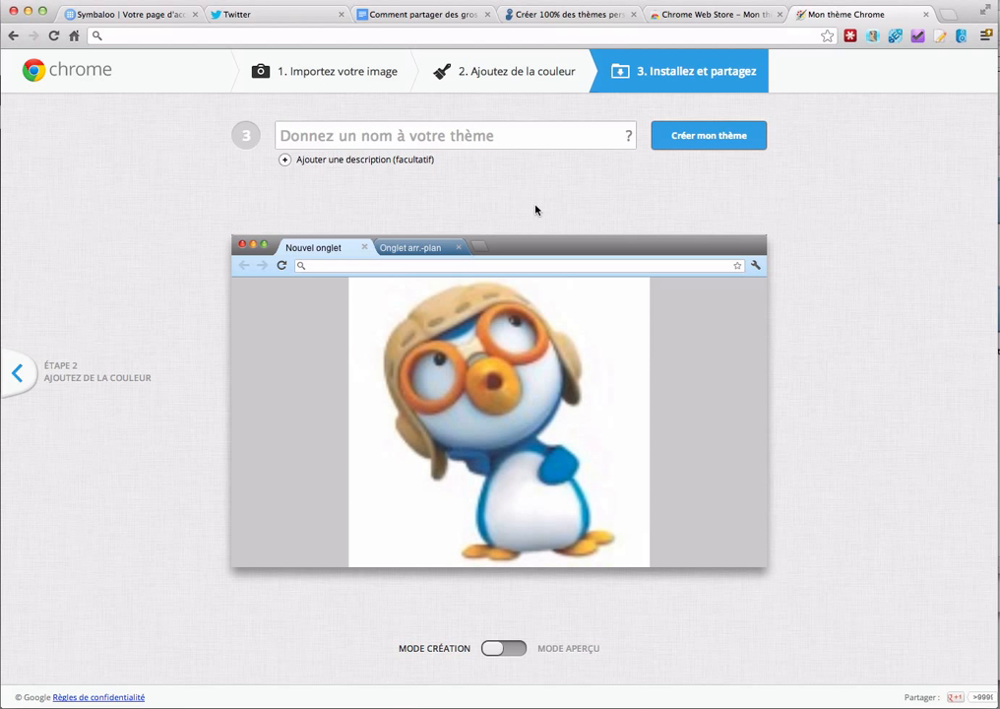
type("Thème ")
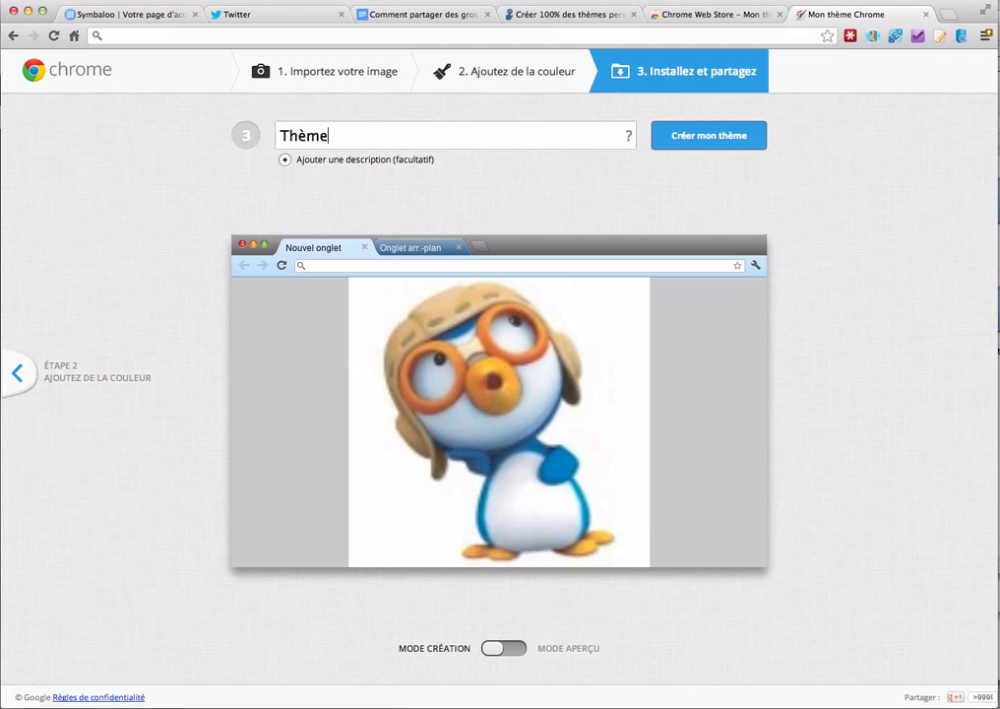
type("Autour du Tuto")
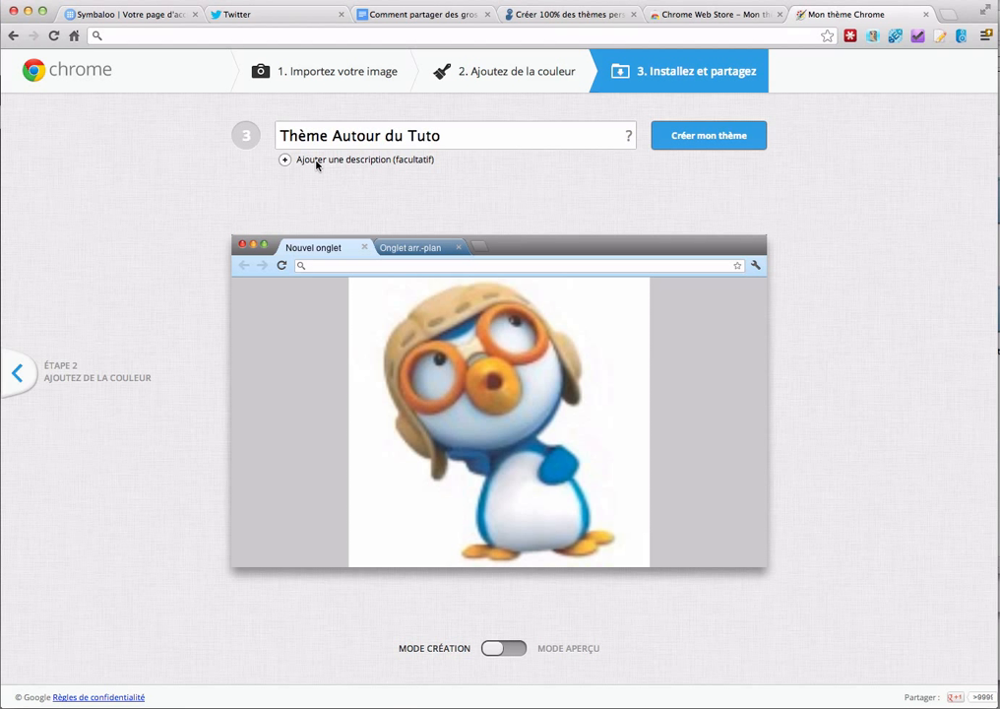
Step: Check the optional description form, leave it empty and create the theme
left_click(284, 161)
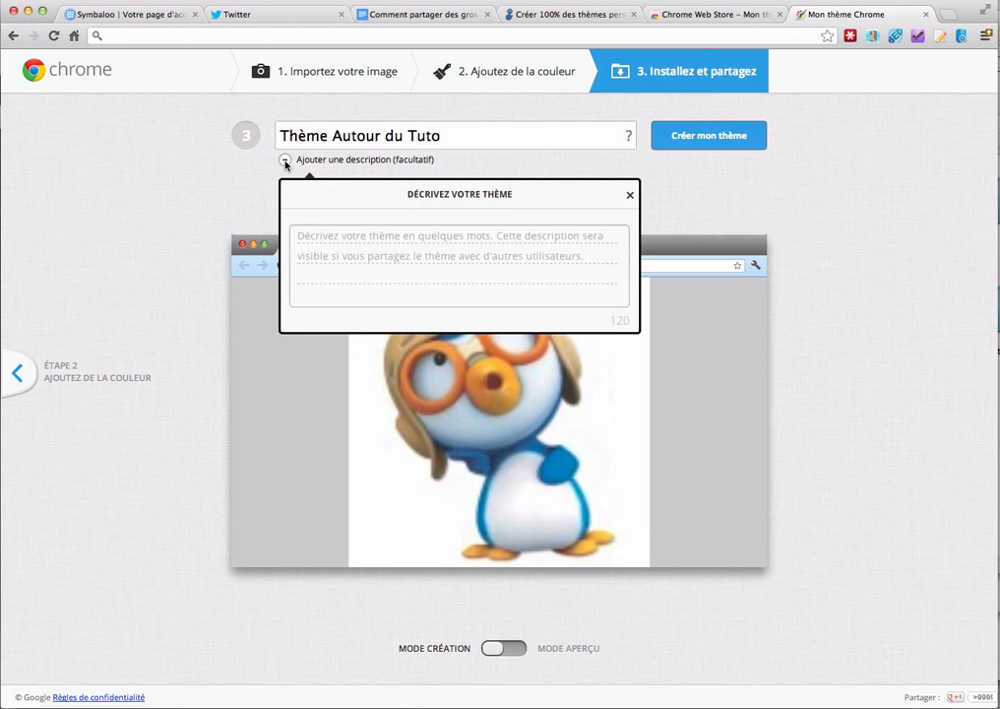
left_click(285, 161)
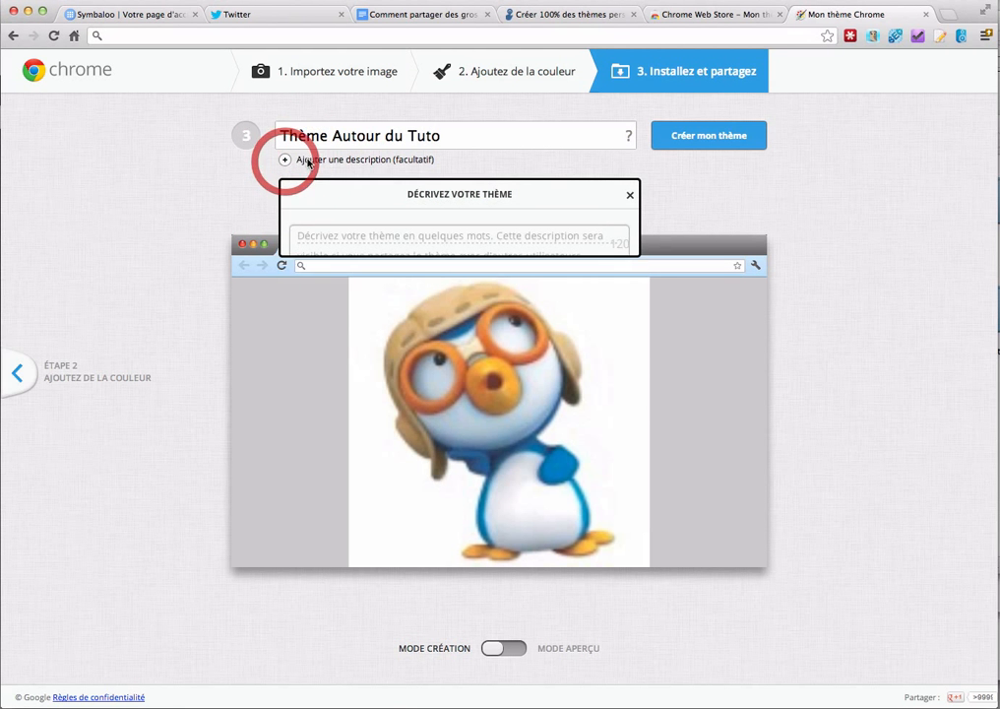
left_click(709, 137)
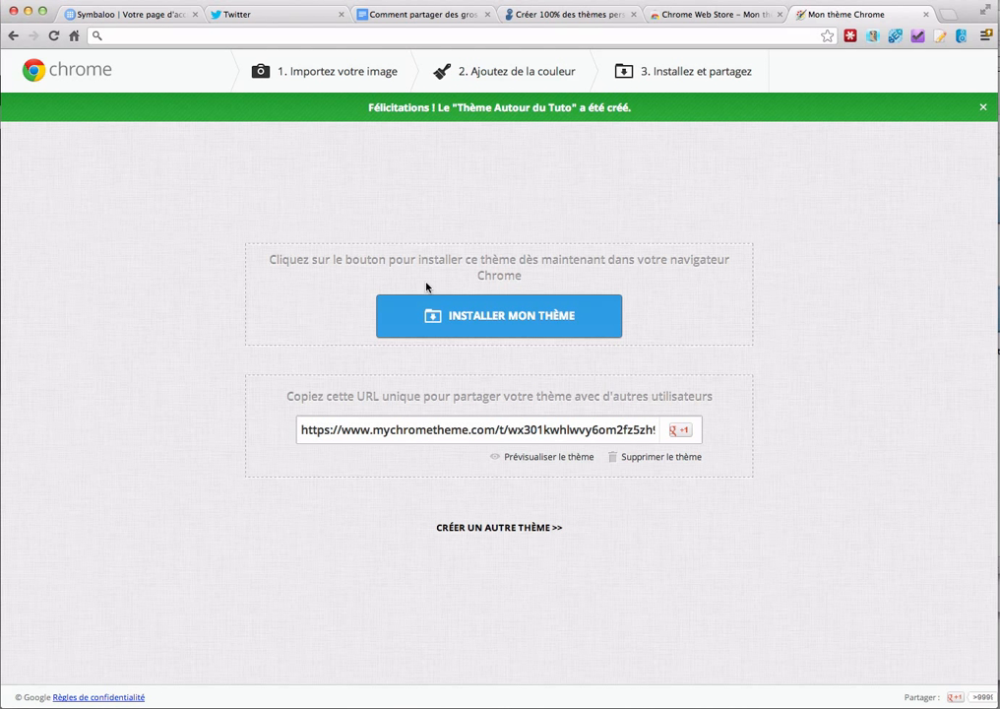
Step: Install the created theme in Chrome, accepting its addition, and open a new tab to view it
left_click(516, 325)
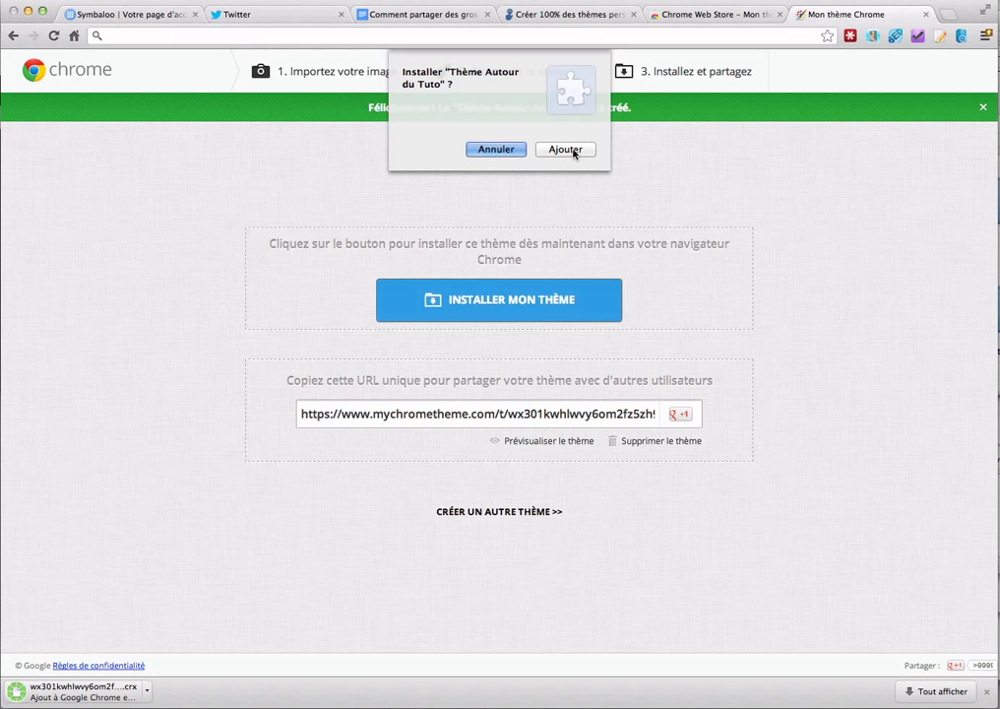
left_click(573, 150)
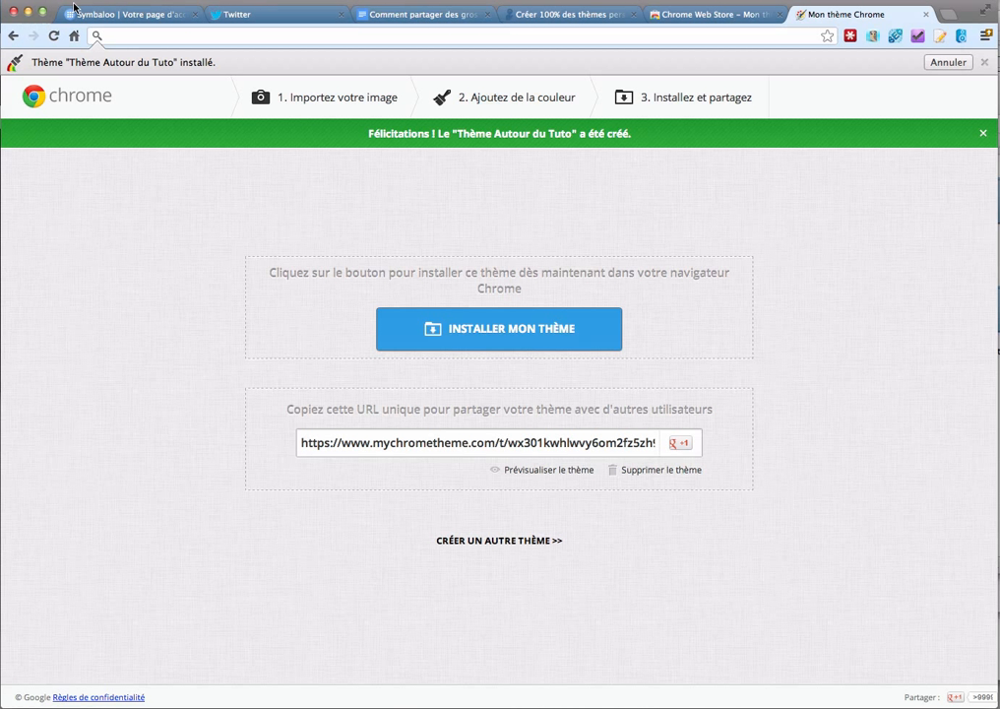
left_click(948, 14)
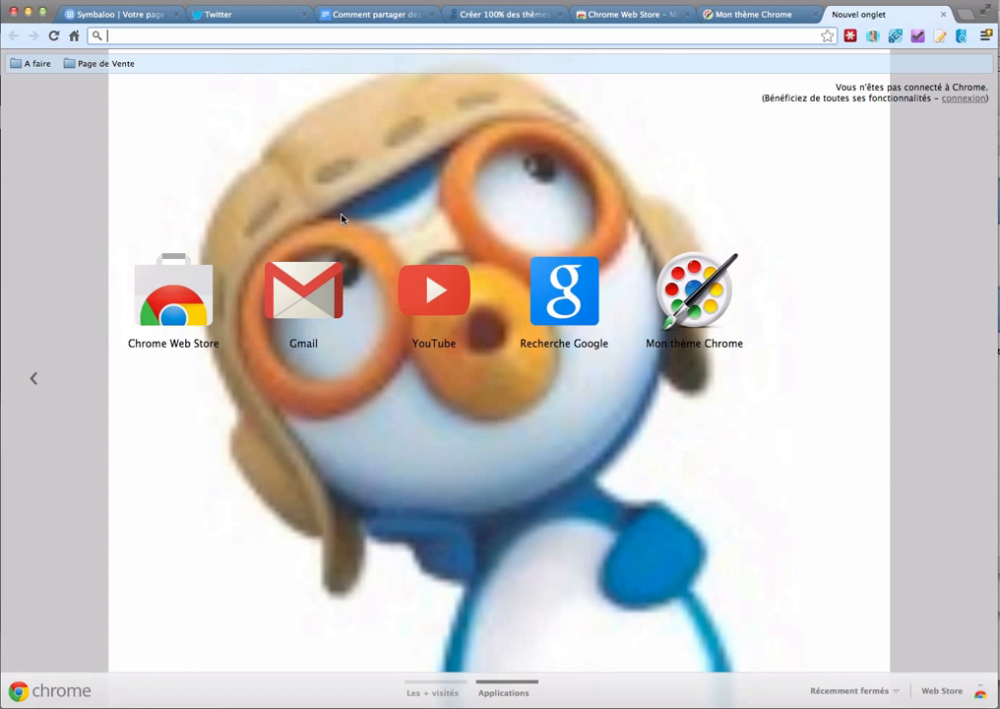